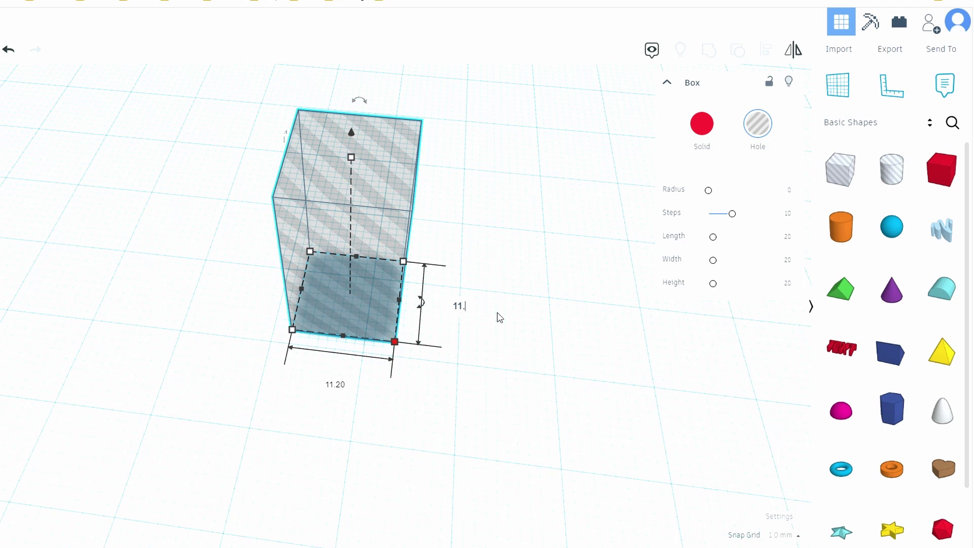
# Set the hole box's base width to 11.2 mm and the solid red box's base to 13.3 by 13.3 mm
pyautogui.click(336, 390)
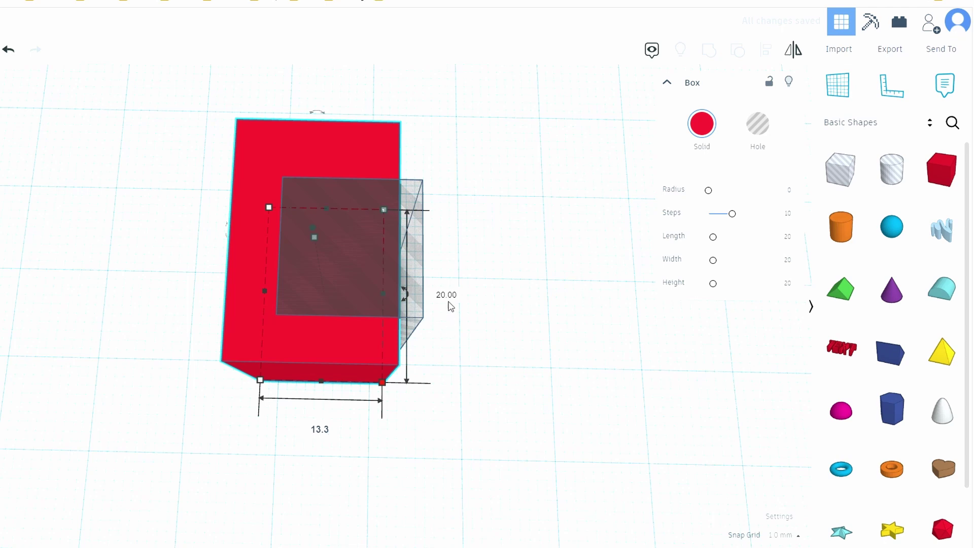
pyautogui.click(454, 299)
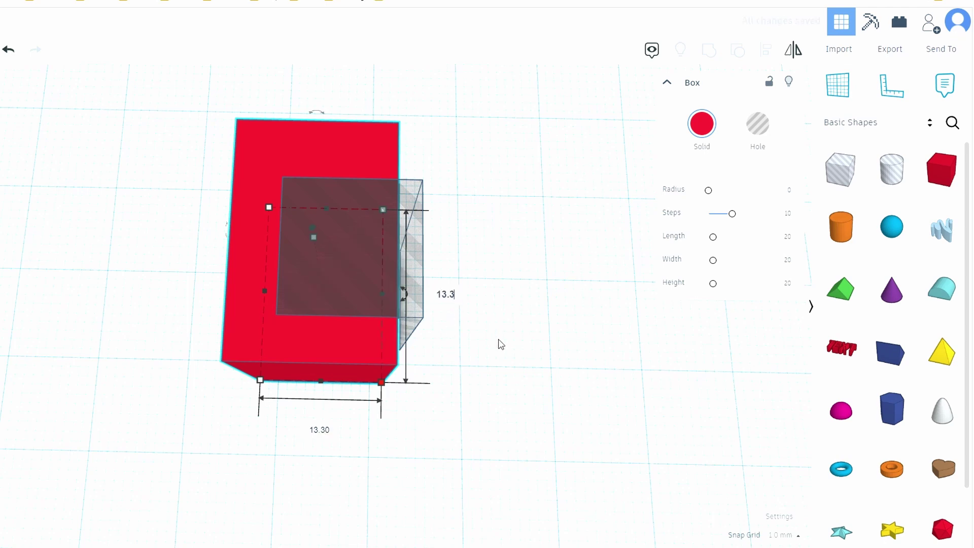
pyautogui.write('13.3')
pyautogui.press('Return')
# Select both boxes and align the hole box to the centre of the solid box
pyautogui.click(418, 214)
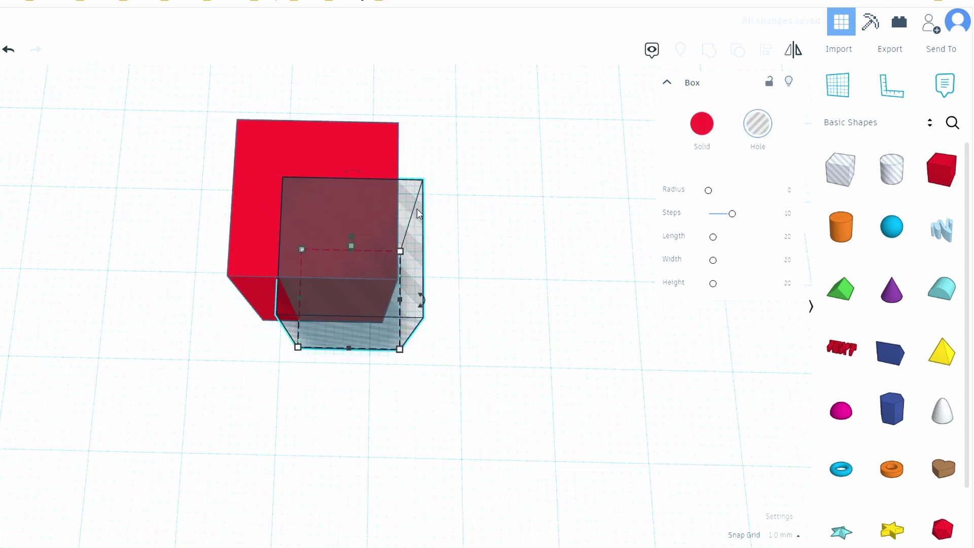
pyautogui.hotkey('ctrl', 'a')
pyautogui.press('l')
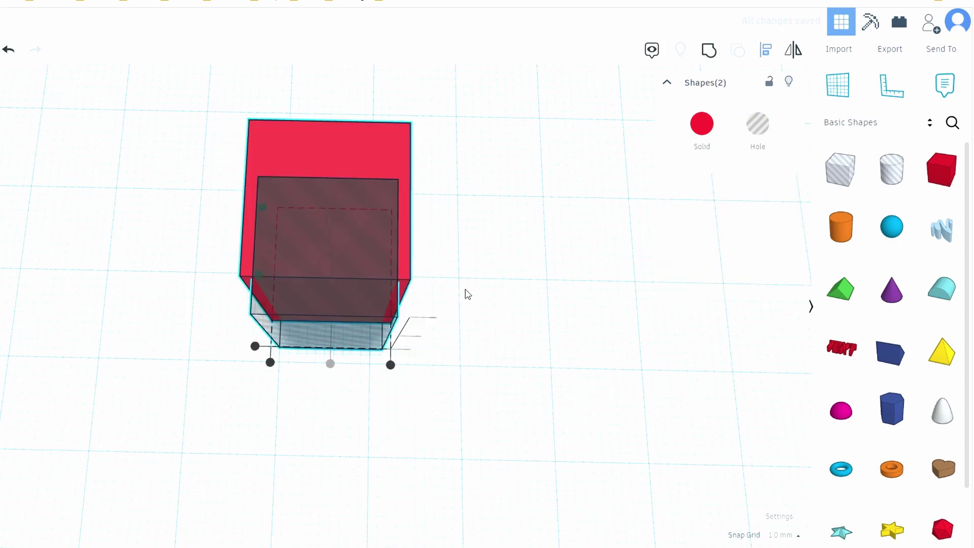
pyautogui.moveTo(467, 294); pyautogui.dragTo(328, 305, button='right')
# Move the small hole box into the front wall of the red box to form the slot opening
pyautogui.click(325, 309)
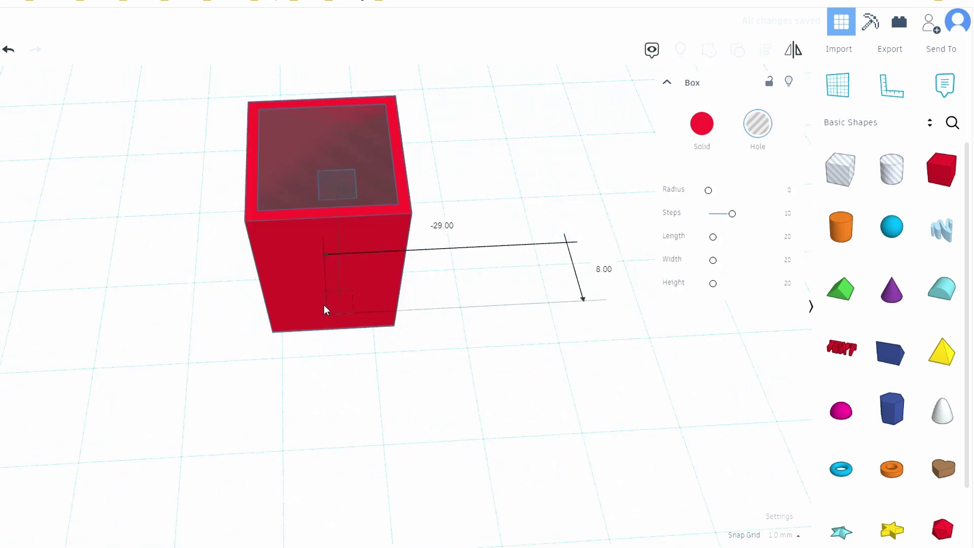
pyautogui.moveTo(325, 309); pyautogui.dragTo(317, 329)
pyautogui.moveTo(305, 253); pyautogui.dragTo(167, 199, button='right')
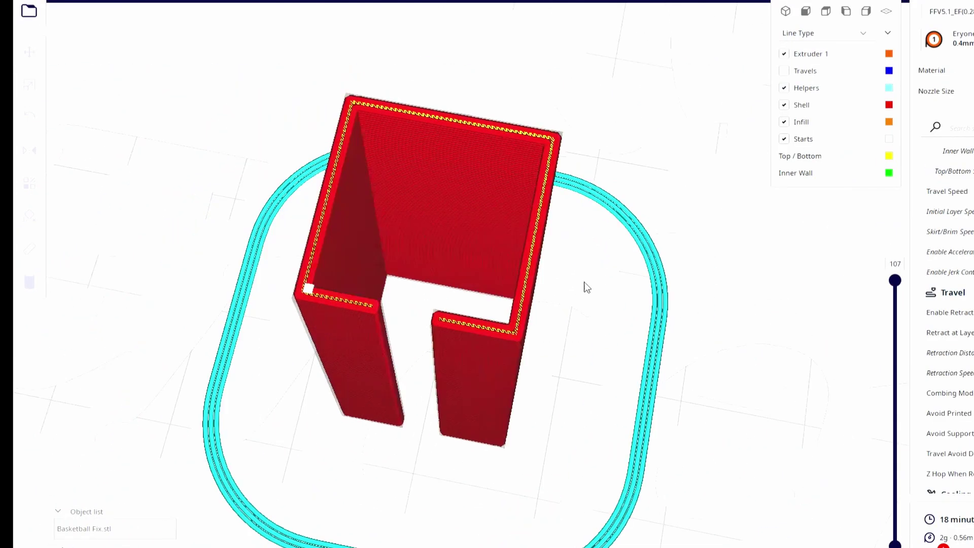
# Switch to the slicer preview and lower the displayed layers of Basketball Fix.stl to about layer 67 to inspect its walls
pyautogui.moveTo(895, 280); pyautogui.dragTo(875, 381)
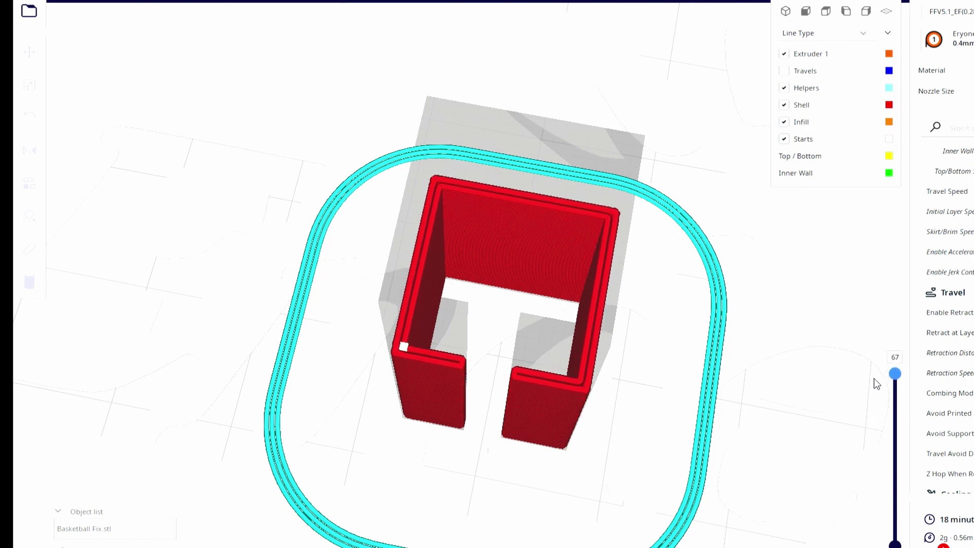
pyautogui.click(599, 301)
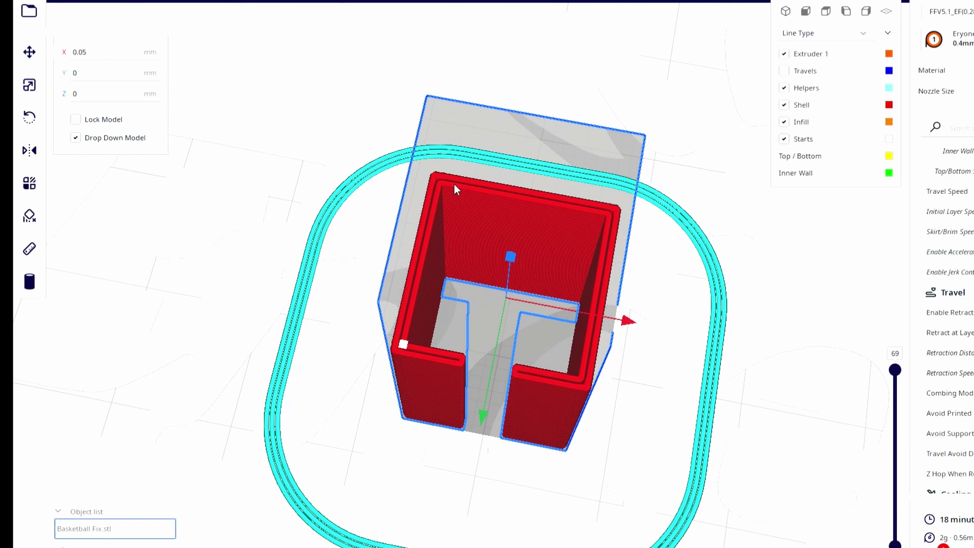
pyautogui.moveTo(894, 369)
pyautogui.mouseDown()
pyautogui.moveTo(900, 495)
pyautogui.moveTo(902, 319)
pyautogui.moveTo(921, 316)
pyautogui.moveTo(895, 381)
pyautogui.mouseUp()
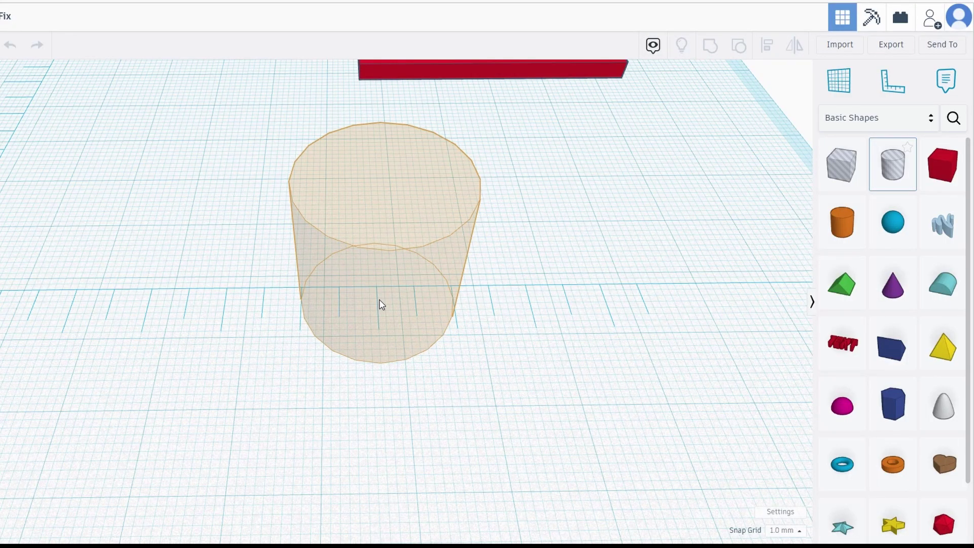
# Place a cylinder hole on the Tinkercad workplane and set its base to 26 by 26 mm
pyautogui.click(381, 305)
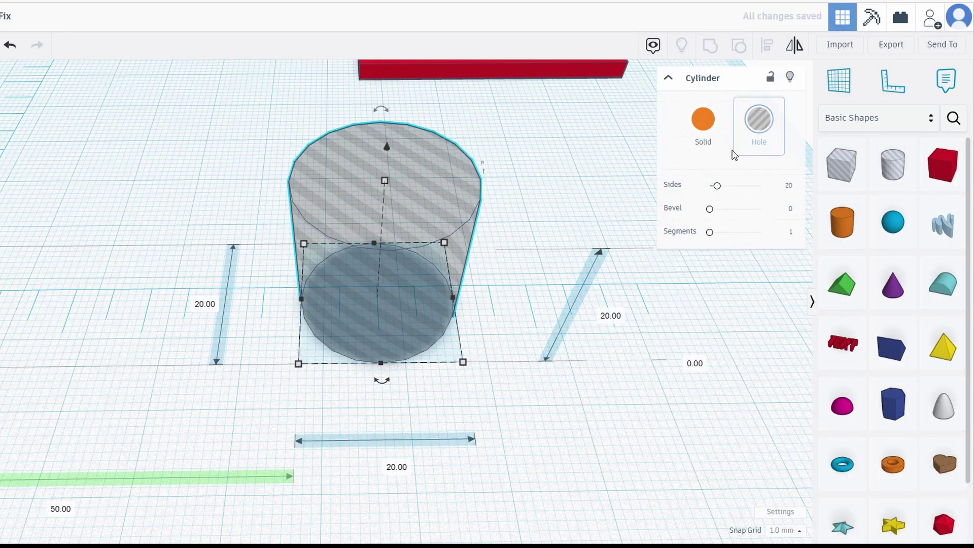
pyautogui.click(406, 464)
pyautogui.write('26')
pyautogui.click(205, 303)
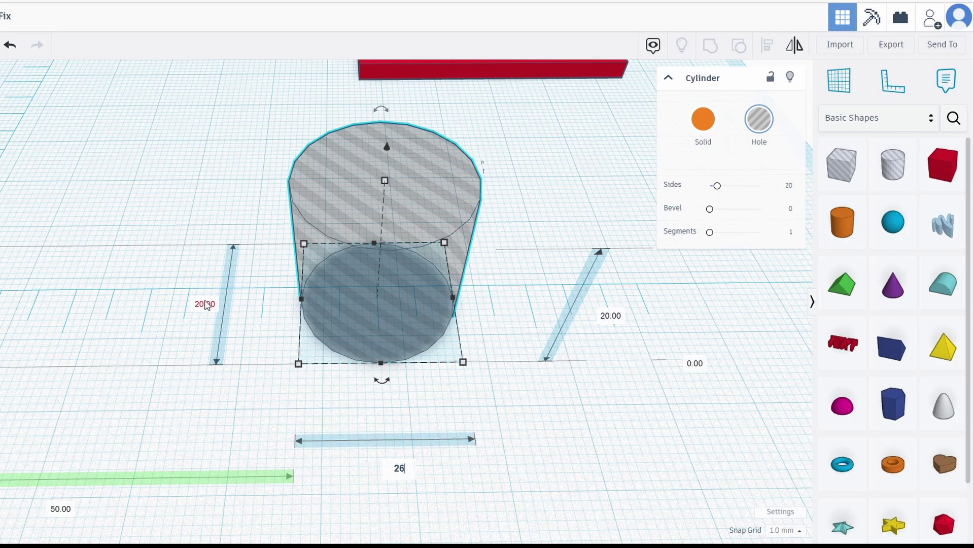
pyautogui.press('Return')
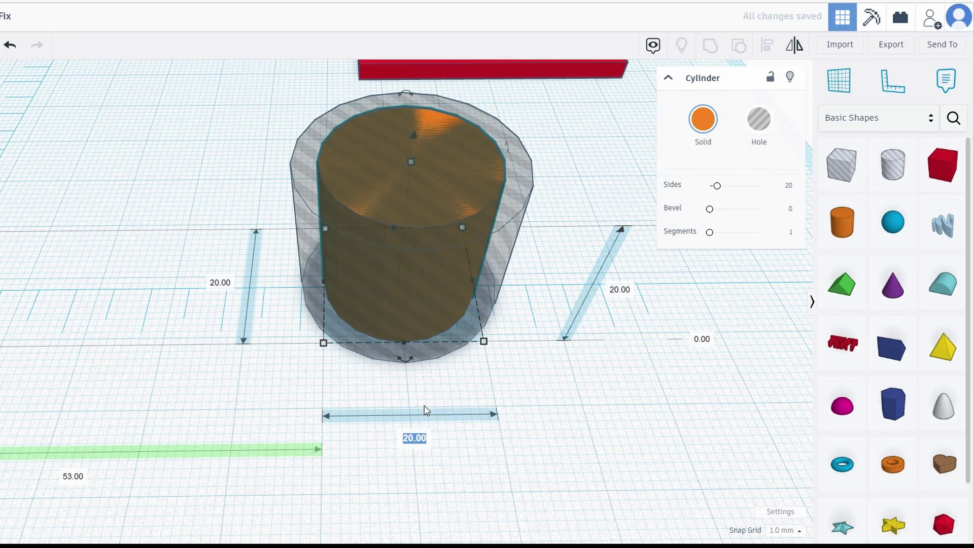
# Set the solid cylinder's base to 32 by 32 mm
pyautogui.write('2')
pyautogui.click(220, 282)
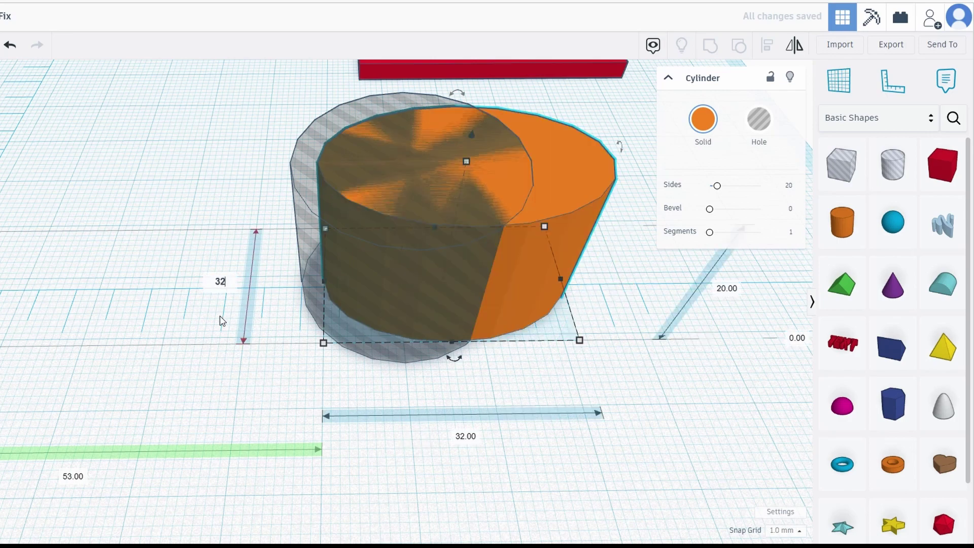
pyautogui.press('Return')
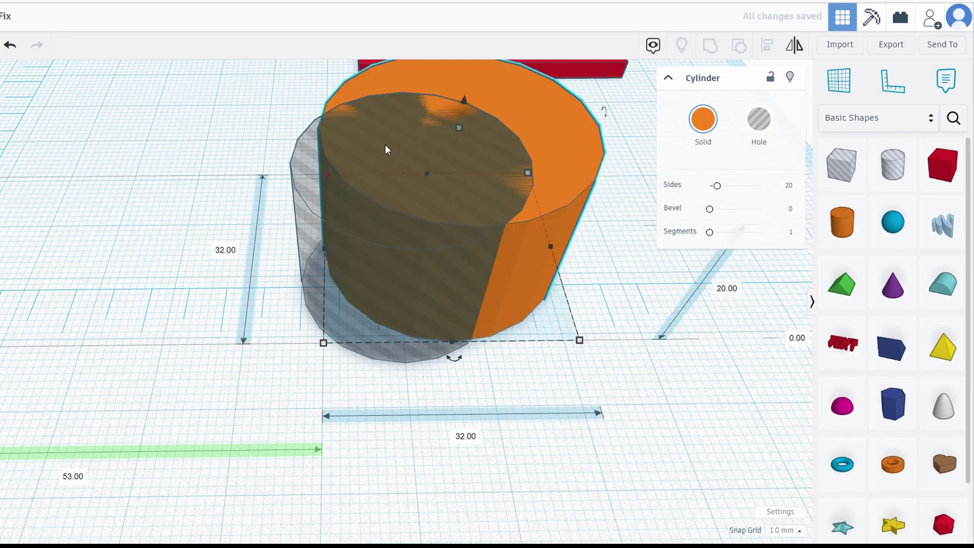
# Centre the solid and hole cylinders on each other in both horizontal directions and group them into a ring
pyautogui.hotkey('ctrl', 'a')
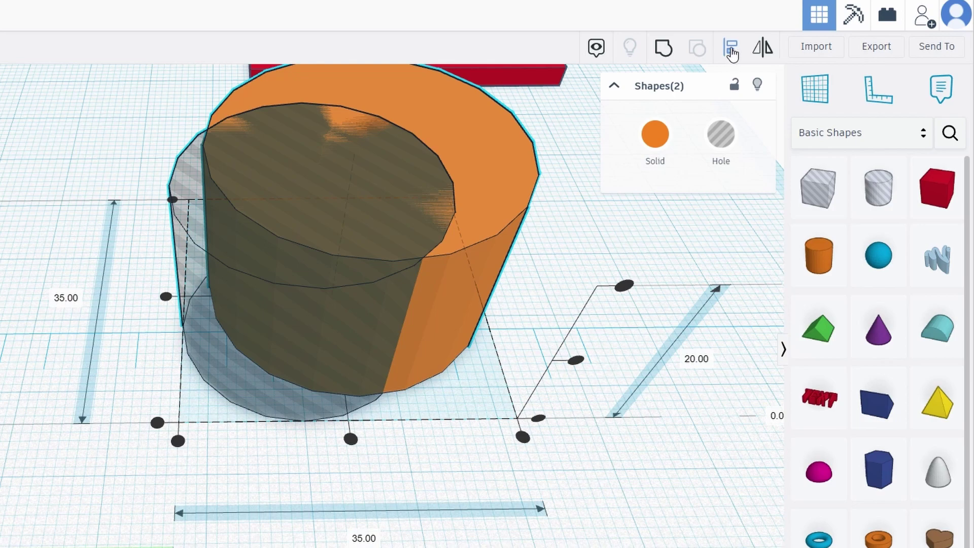
pyautogui.moveTo(166, 296); pyautogui.dragTo(168, 303)
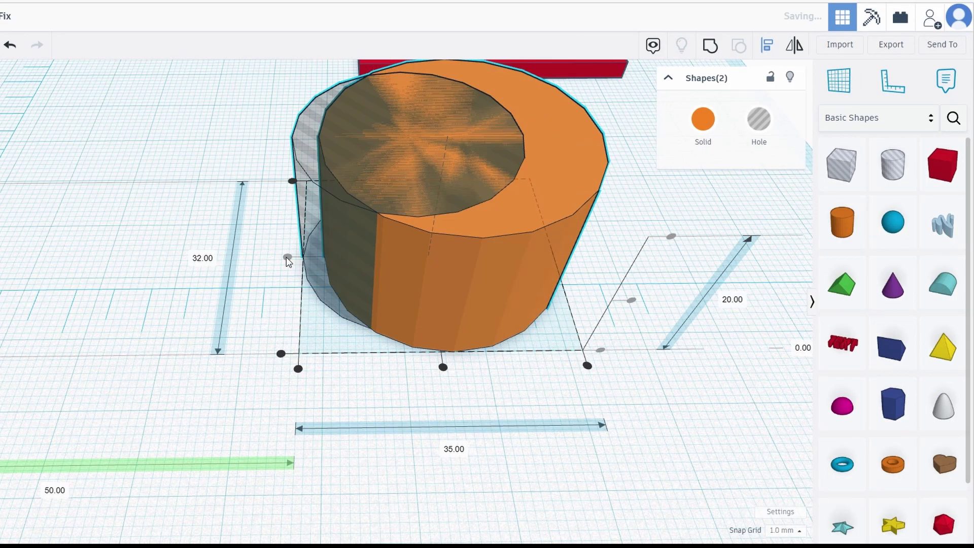
pyautogui.click(443, 368)
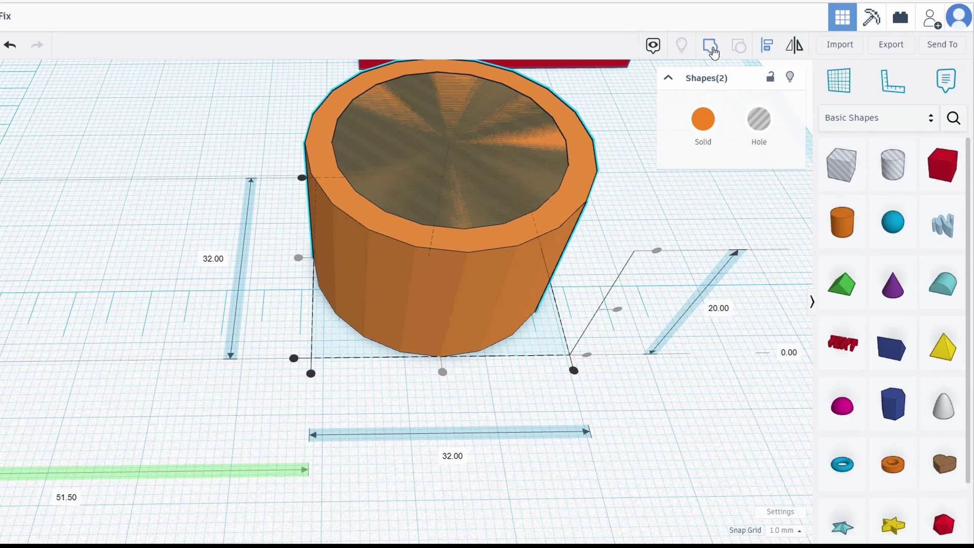
pyautogui.click(711, 47)
# Tilt the grouped ring by 7 degrees
pyautogui.scroll(-5, 488, 163)
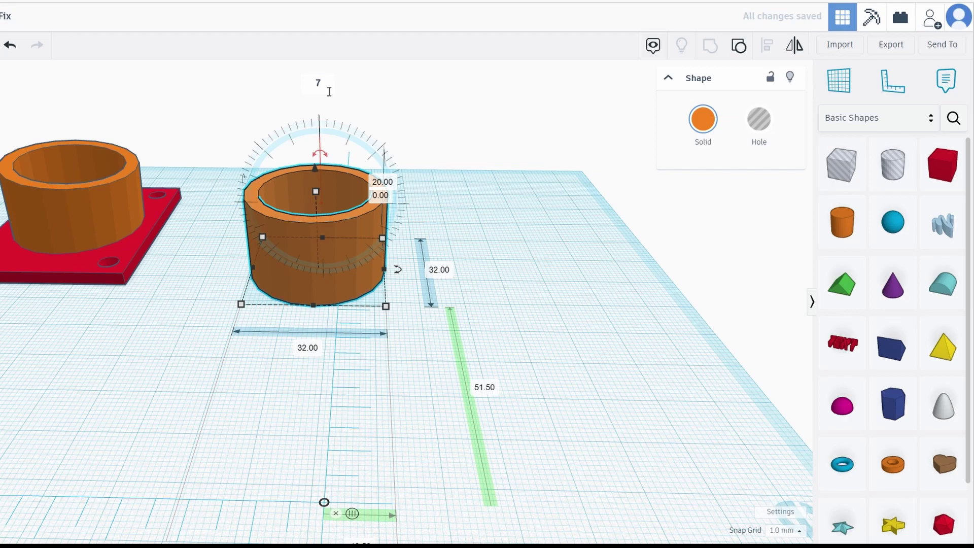
pyautogui.press('Return')
pyautogui.moveTo(311, 299); pyautogui.dragTo(333, 252, button='right')
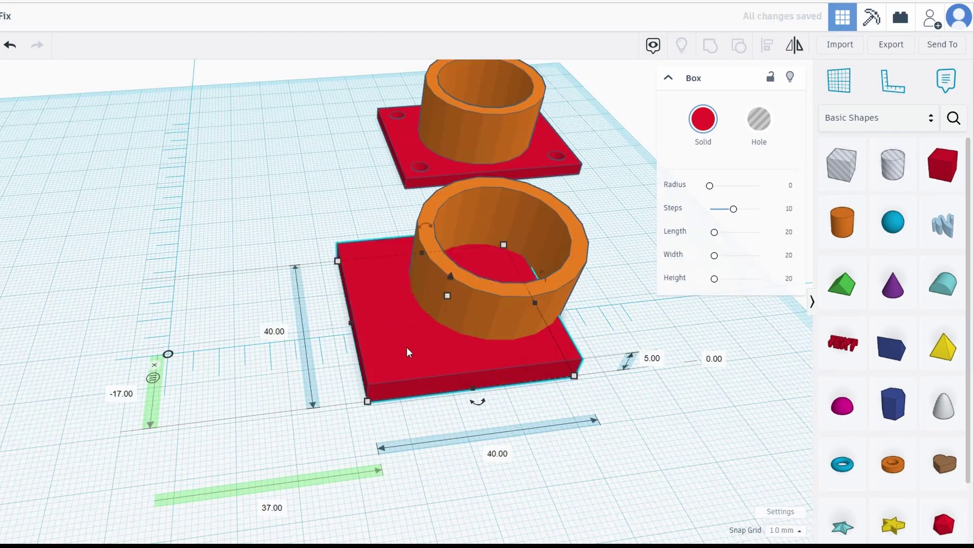
# Slide the 40 by 40 mm red base plate under the tilted ring and move a screw-hole cylinder in the ungrouped mount
pyautogui.moveTo(406, 347); pyautogui.dragTo(440, 354)
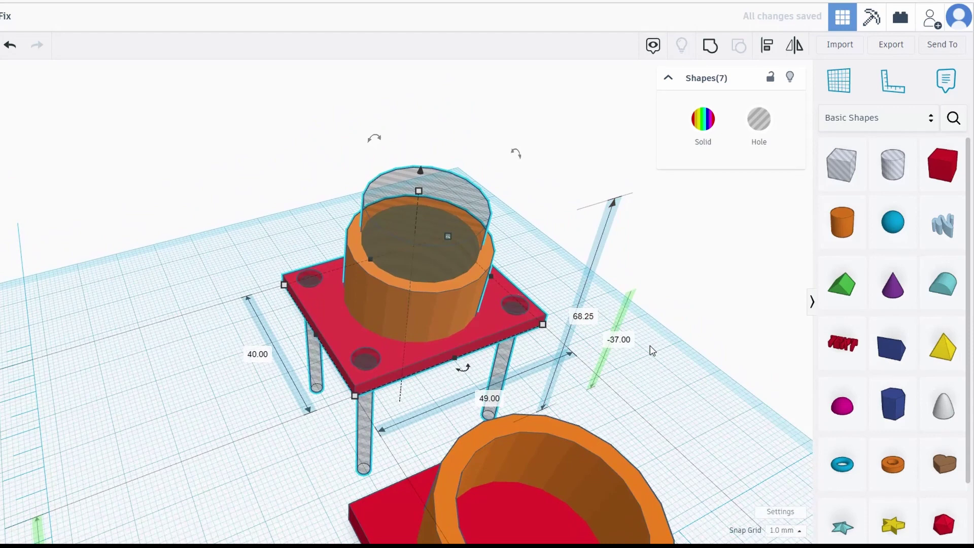
pyautogui.click(514, 306)
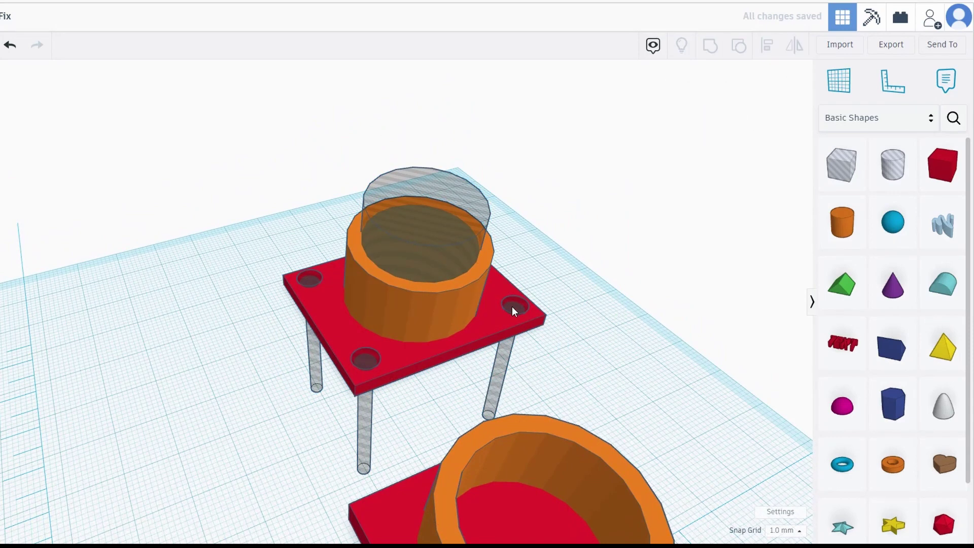
pyautogui.moveTo(519, 291); pyautogui.dragTo(535, 198)
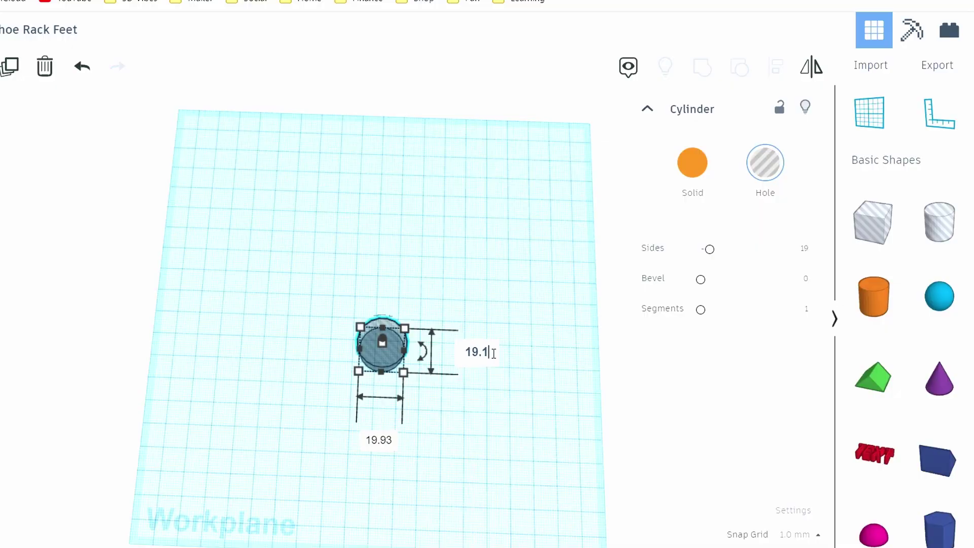
# Set the hole cylinder's base size to 19.1 mm and the solid cylinder's base to 21.1 by 21.1 mm
pyautogui.click(389, 440)
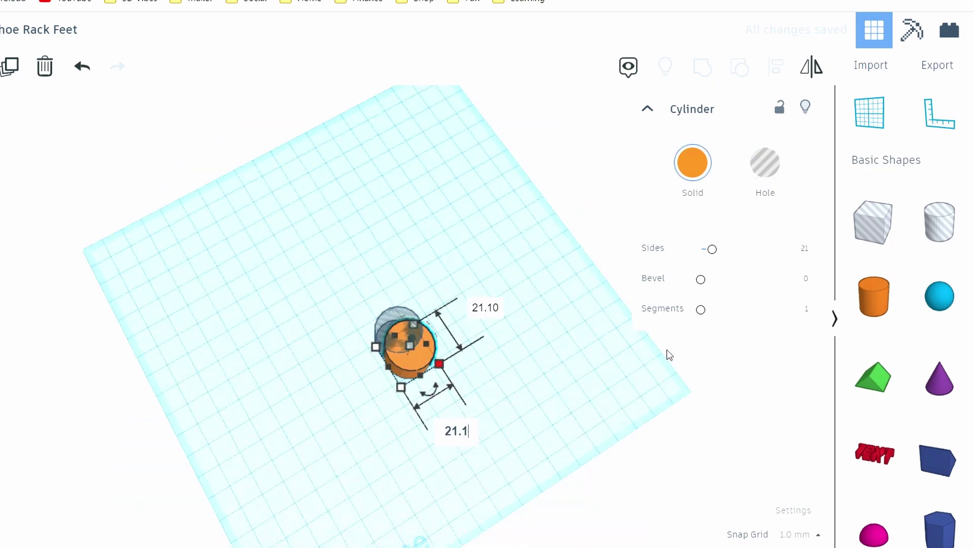
pyautogui.press('Return')
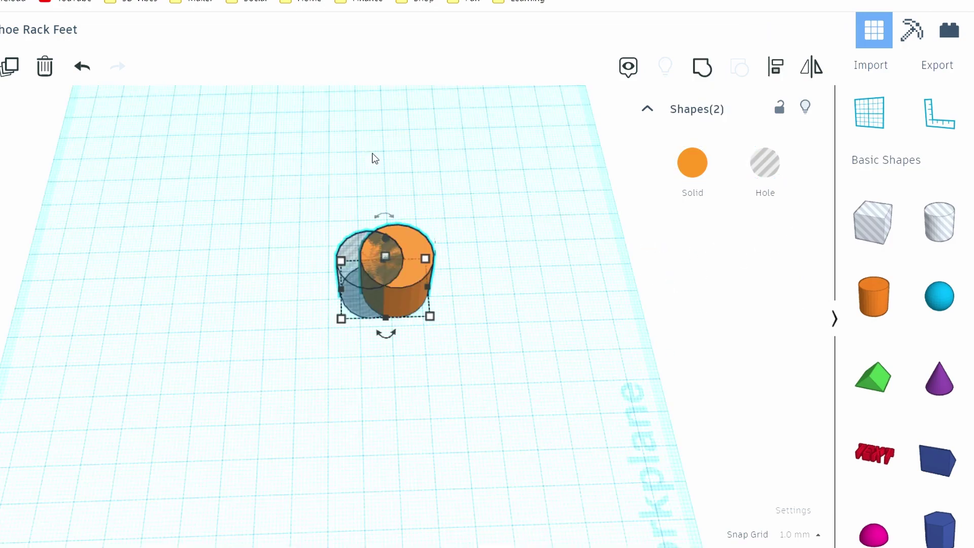
# Align the hole cylinder and the solid cylinder on their common centre in both horizontal directions
pyautogui.click(778, 71)
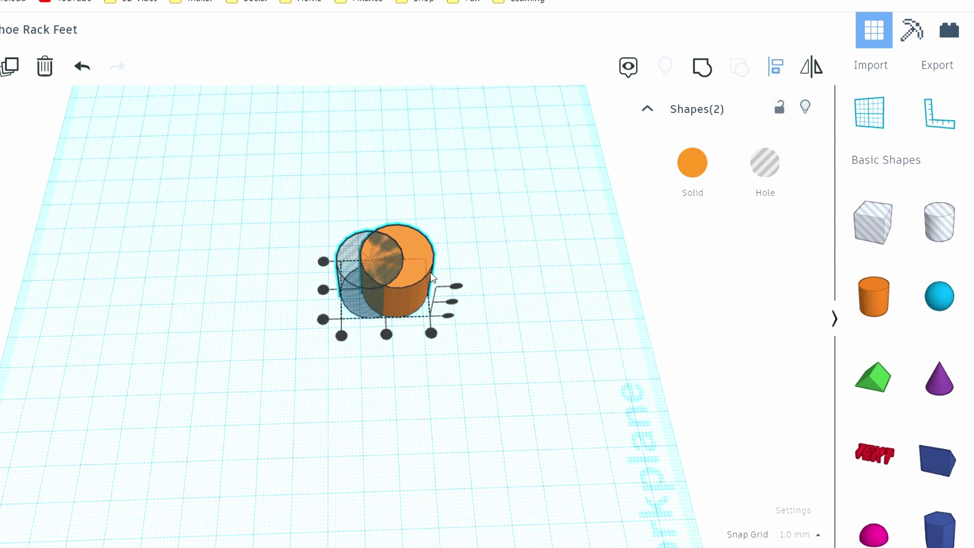
pyautogui.click(386, 335)
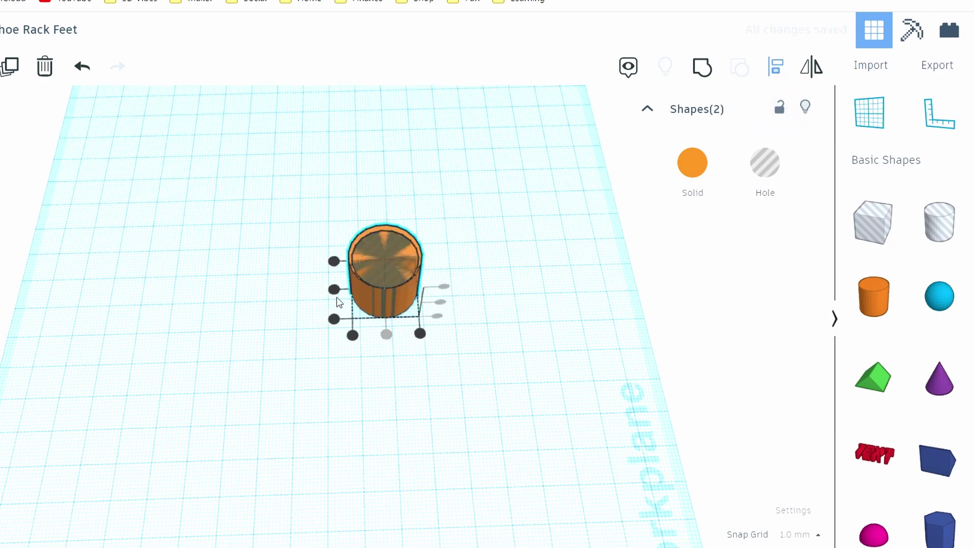
pyautogui.click(324, 302)
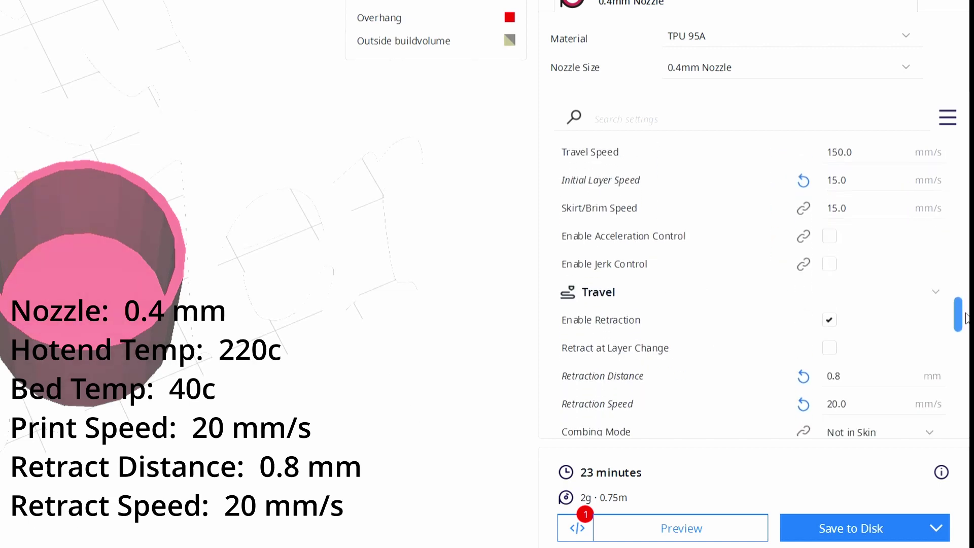
# Review the speed and retraction settings for the TPU 95A print in the slicer
pyautogui.scroll(3, 968, 339)
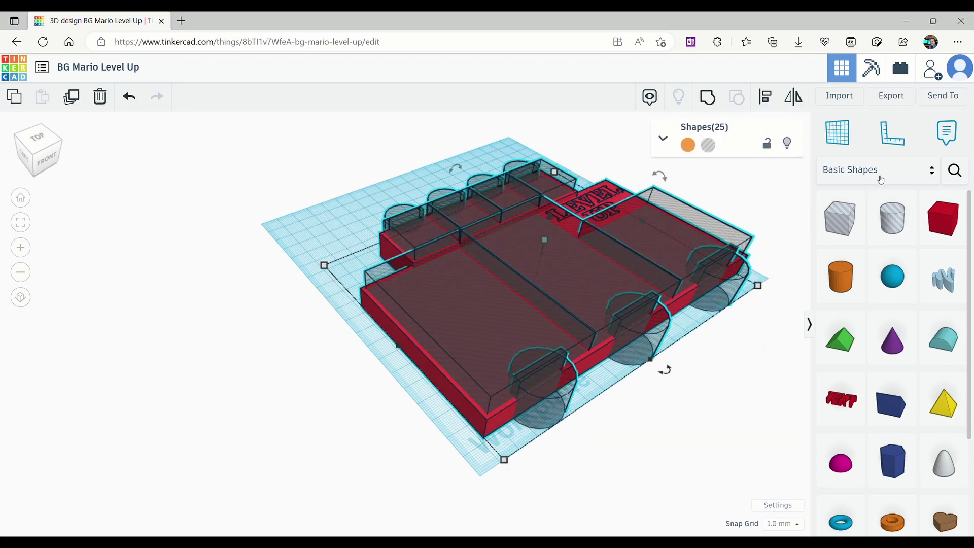
# Group all the selected solid and hole shapes of the BG Mario Level Up design
pyautogui.click(709, 102)
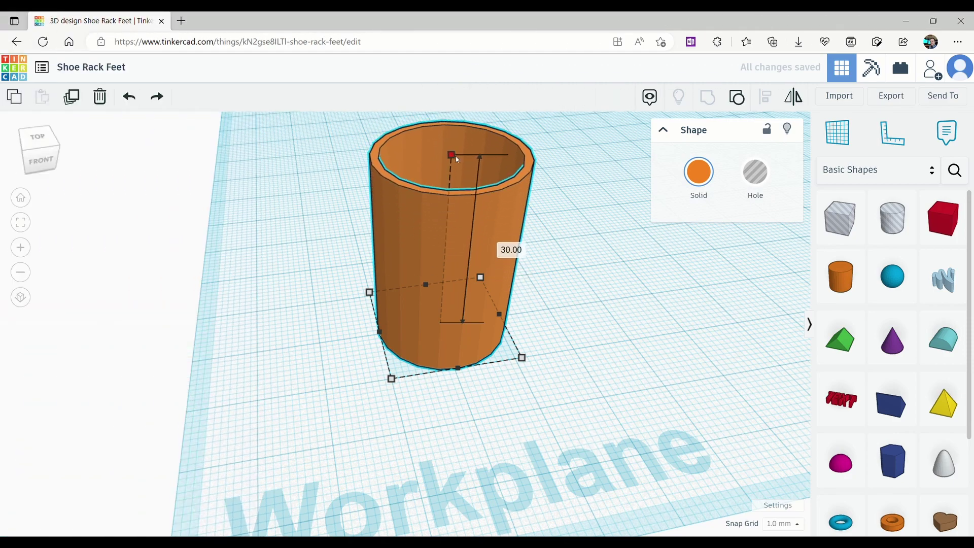
# Reduce the height of the cup in the Shoe Rack Feet design to 5 mm
pyautogui.moveTo(456, 159); pyautogui.dragTo(455, 253)
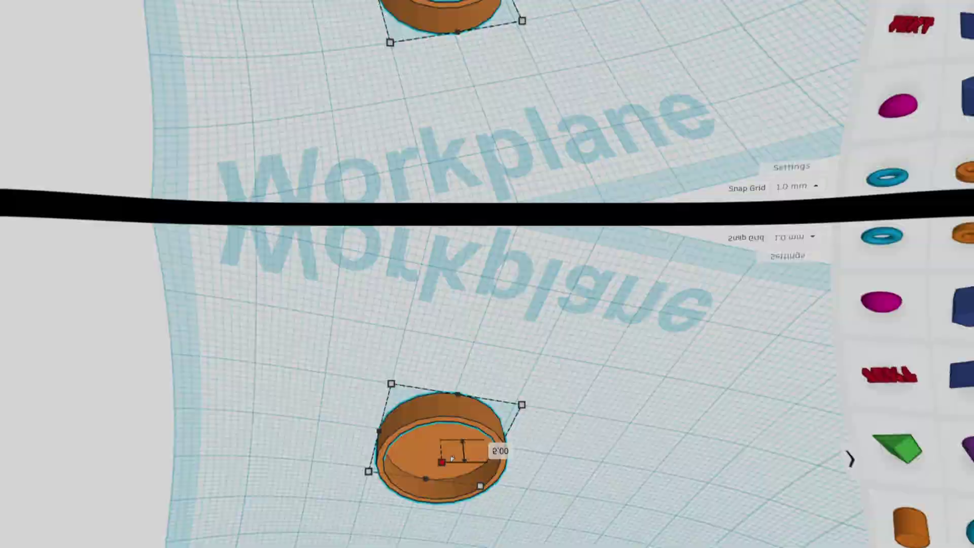